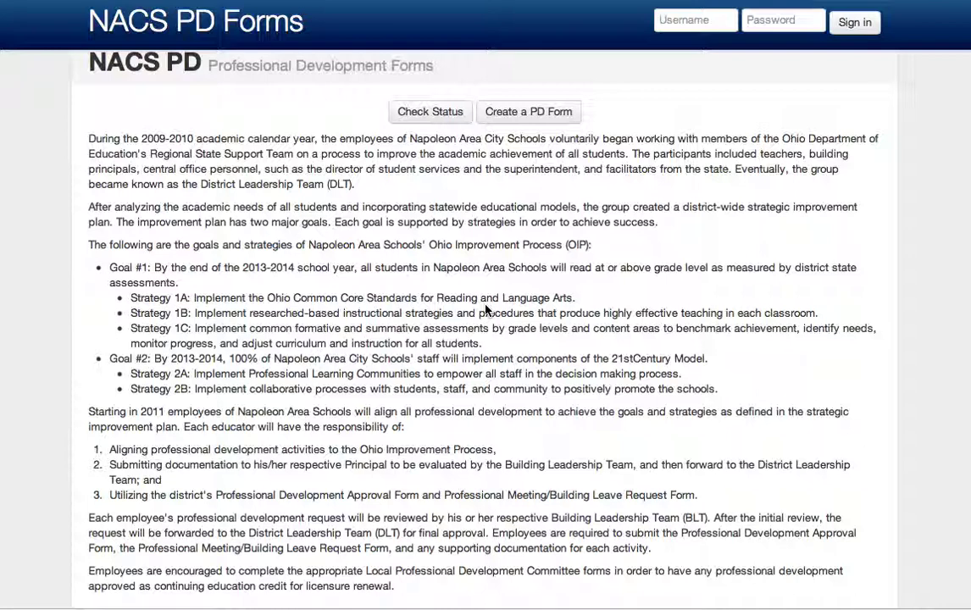
- Start a new PD form from the NACS PD home page
click(526, 112)
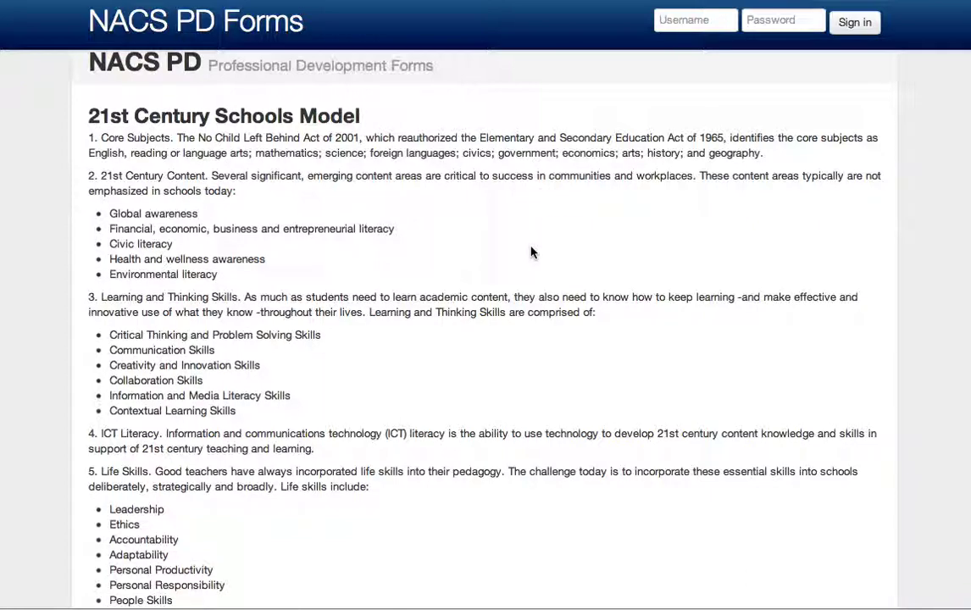
- Scroll down to the empty approval form and place the cursor in the Name field
scroll(531, 251, down, 6)
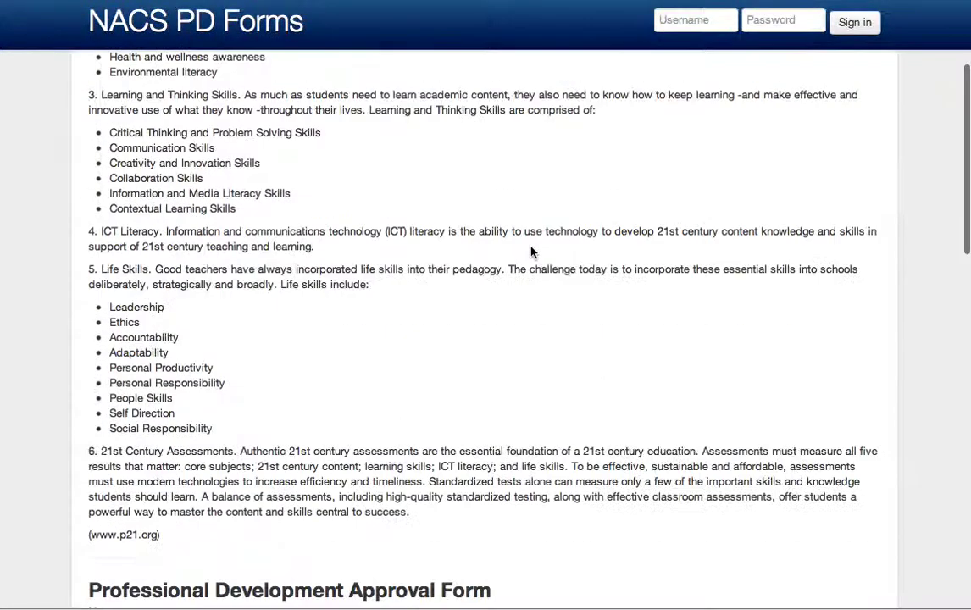
scroll(531, 251, down, 5)
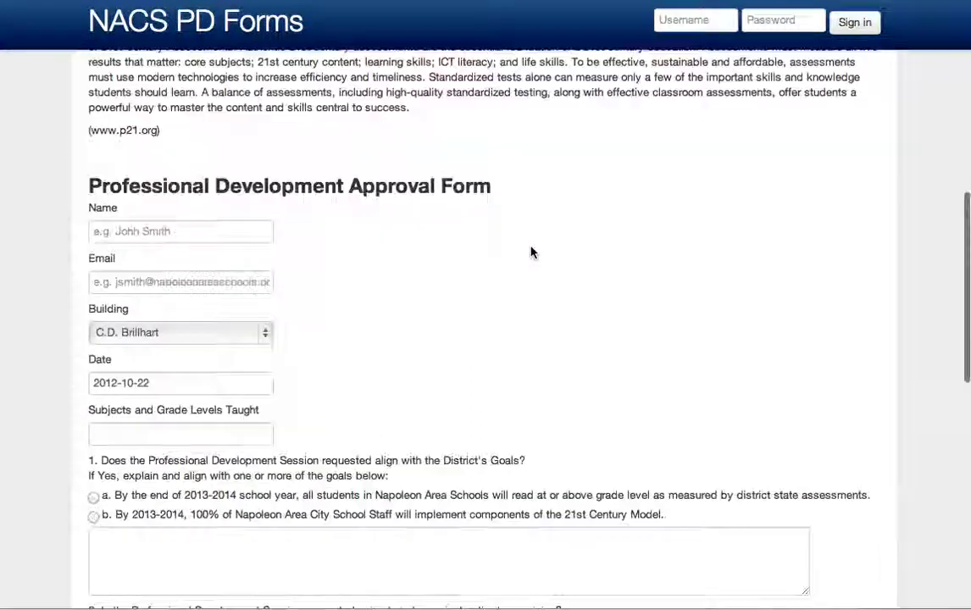
click(222, 125)
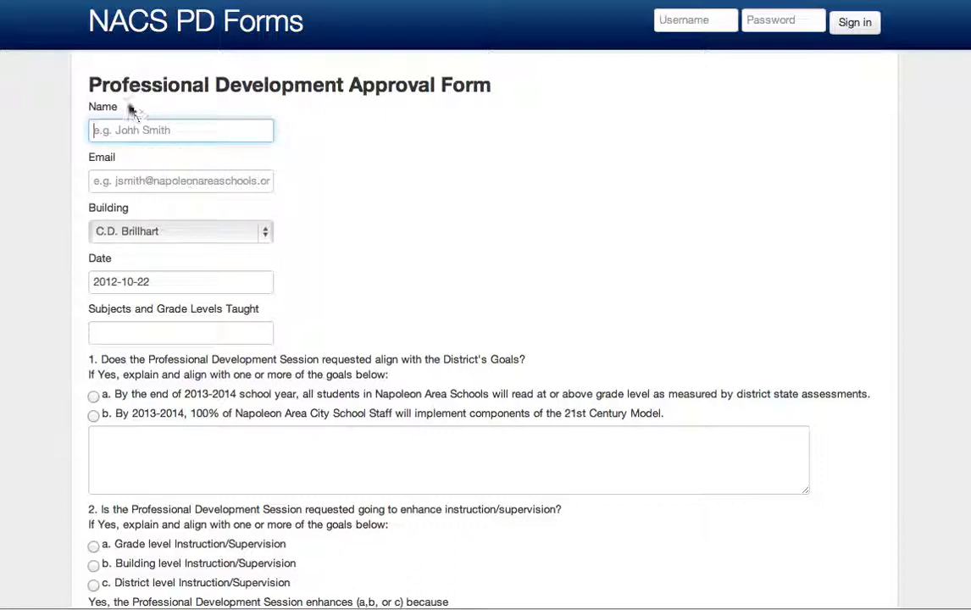
click(144, 180)
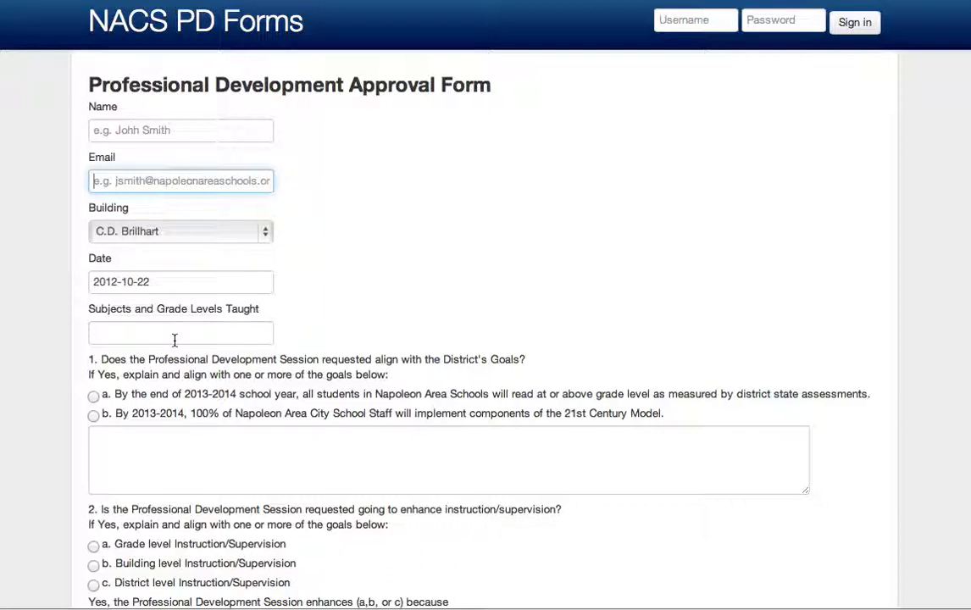
click(158, 129)
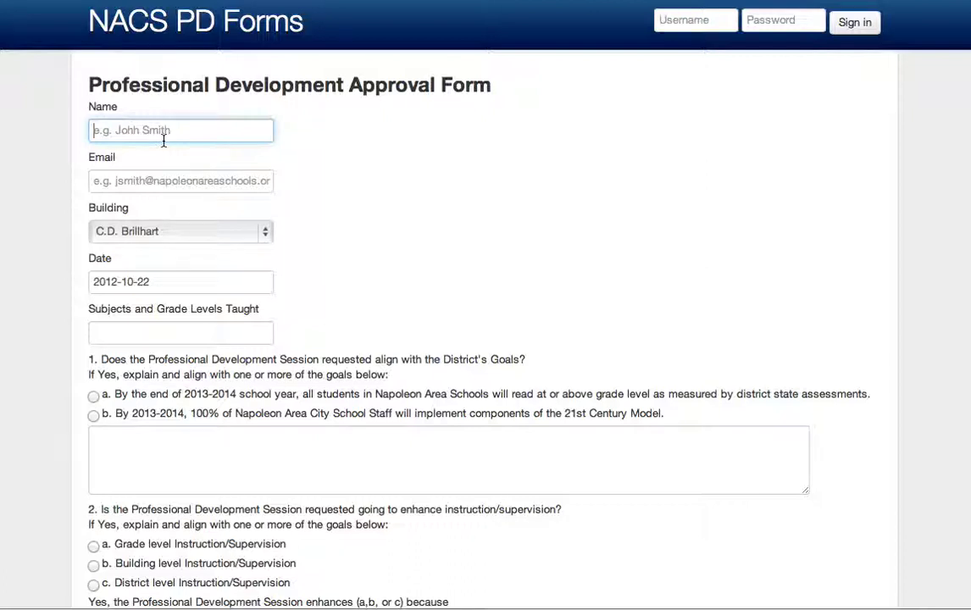
- Enter the requester's full name and school e-mail address, dismissing the autofill suggestion
key(Tab)
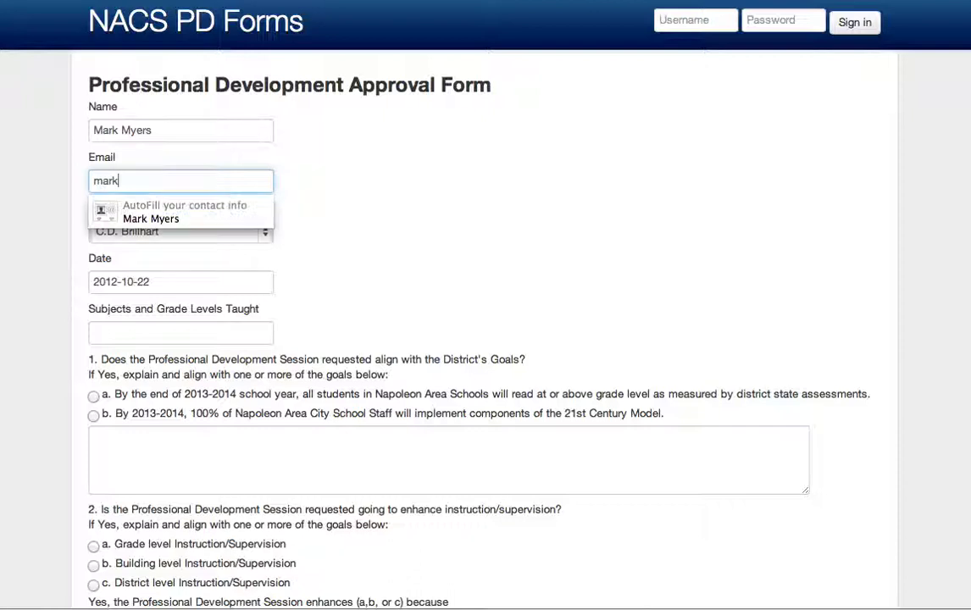
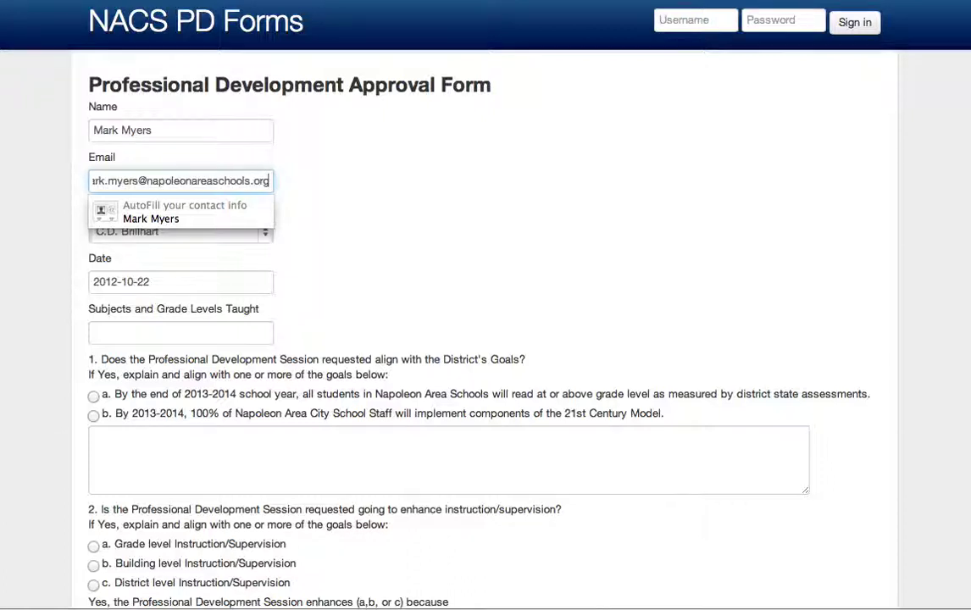
key(Escape)
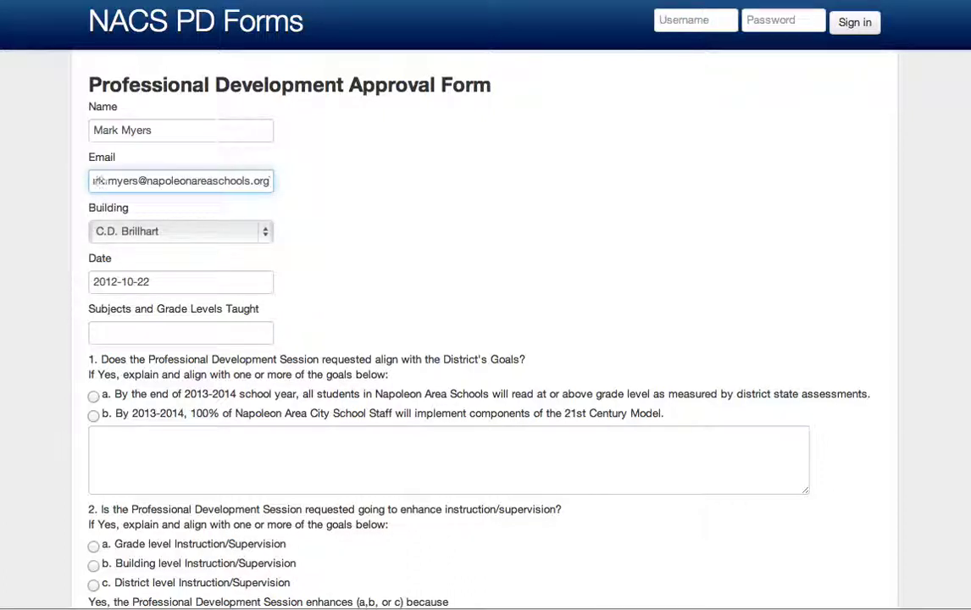
key(Tab)
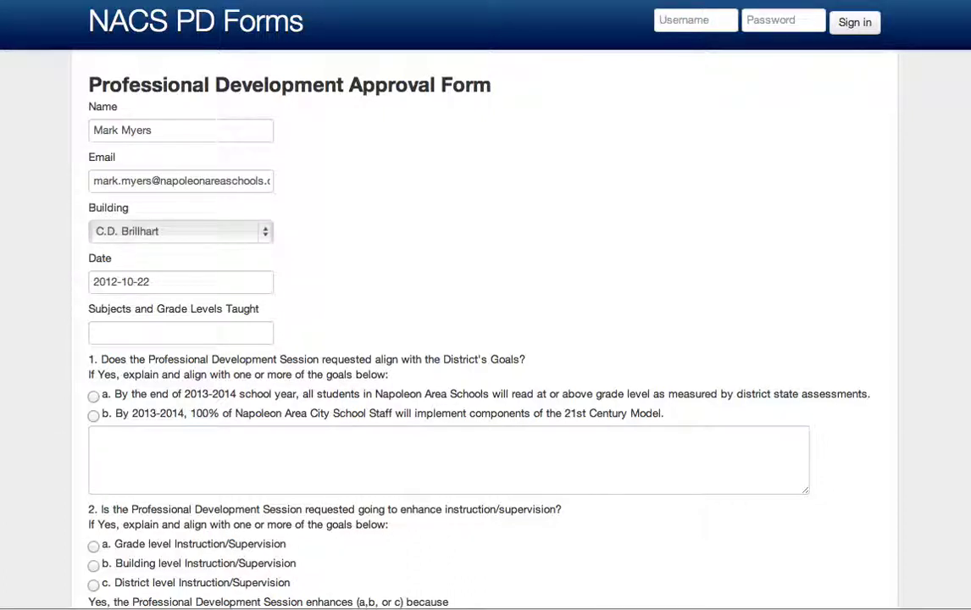
- Set the building to Napoleon High School, keep the date, and enter 'Tech' as subjects taught
click(254, 232)
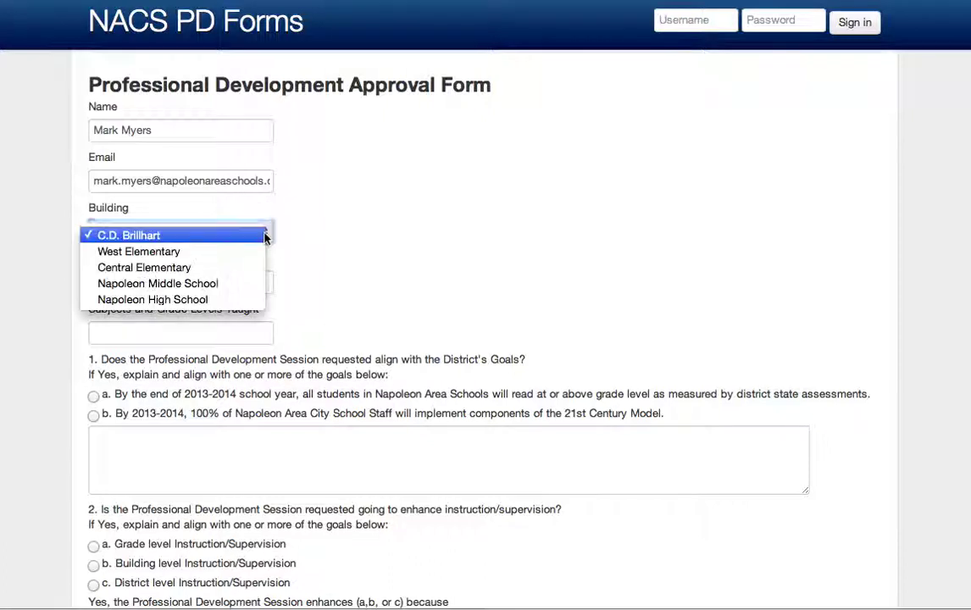
click(203, 299)
click(161, 282)
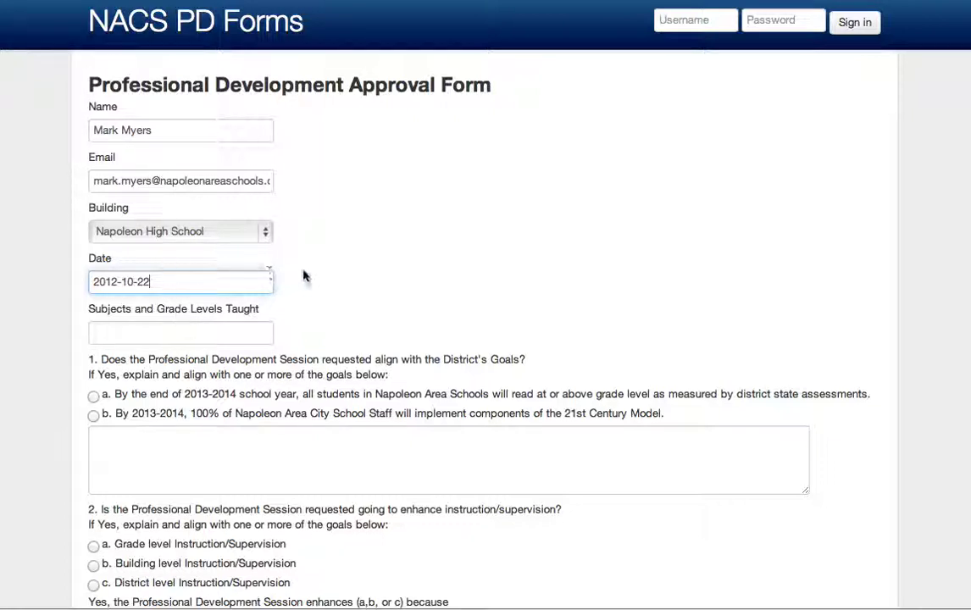
drag(304, 275, 127, 265)
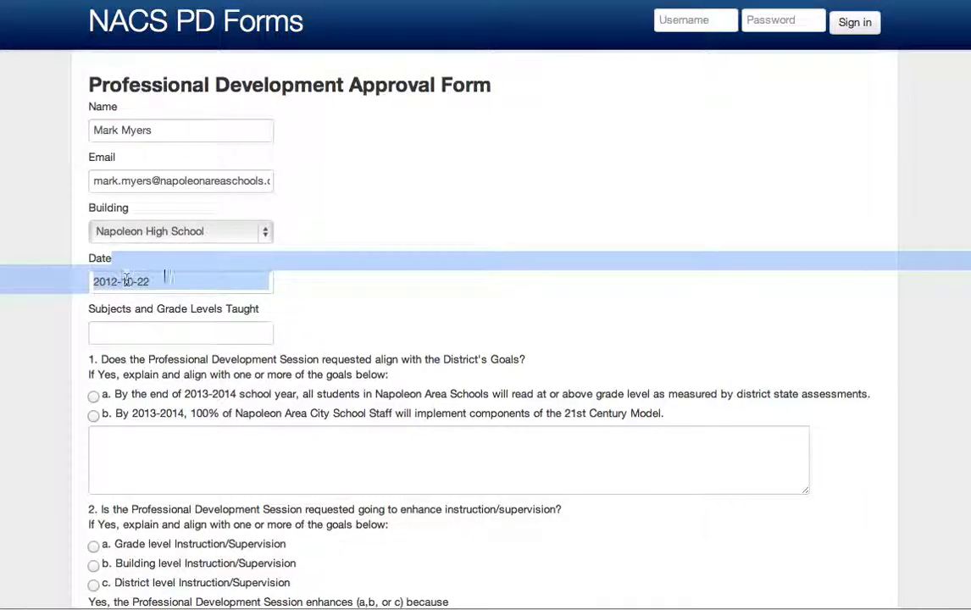
click(174, 280)
click(197, 333)
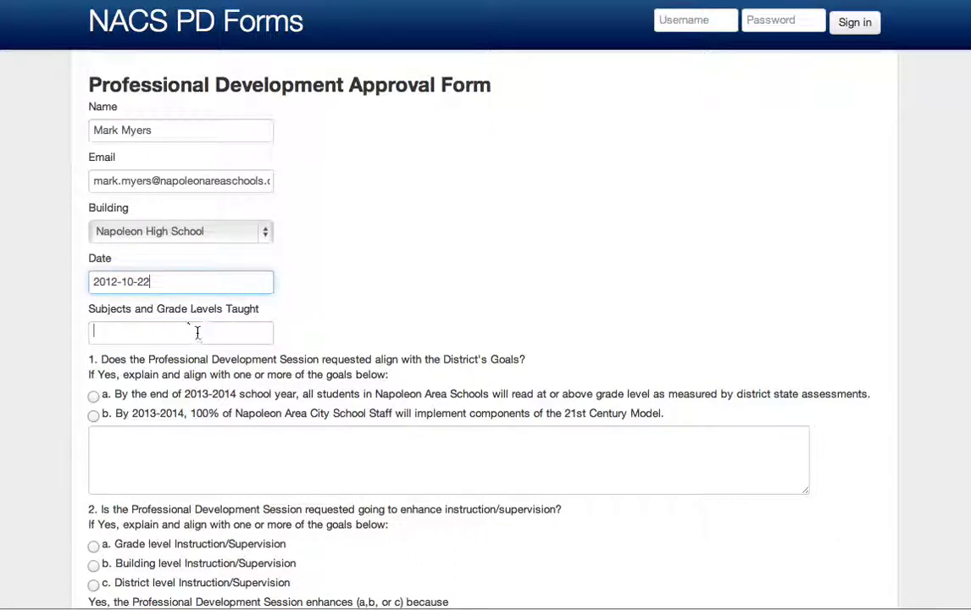
text(Tech)
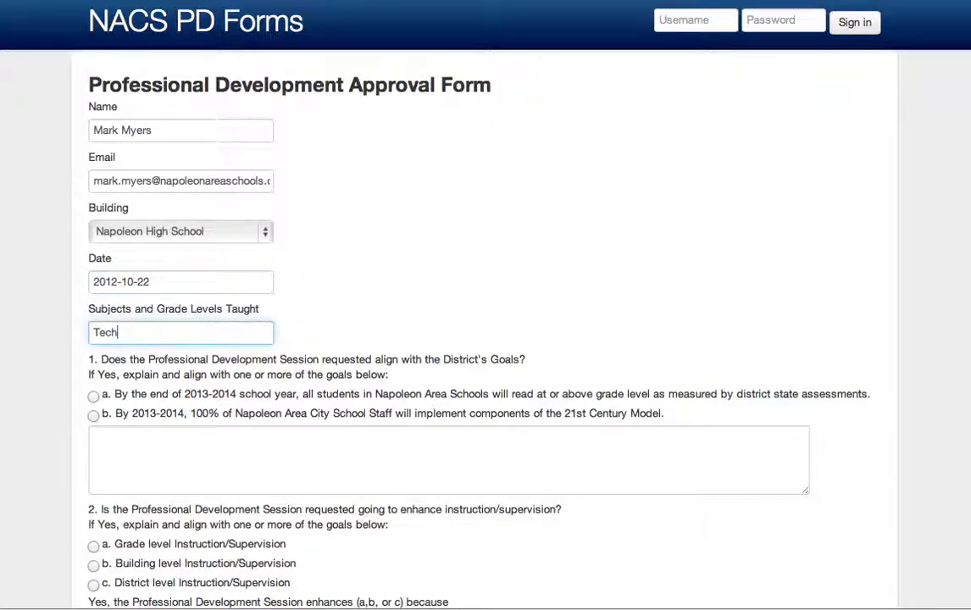
- Mark question 1 as aligning with goal a and paste a sample explanation
scroll(486, 339, down, 3)
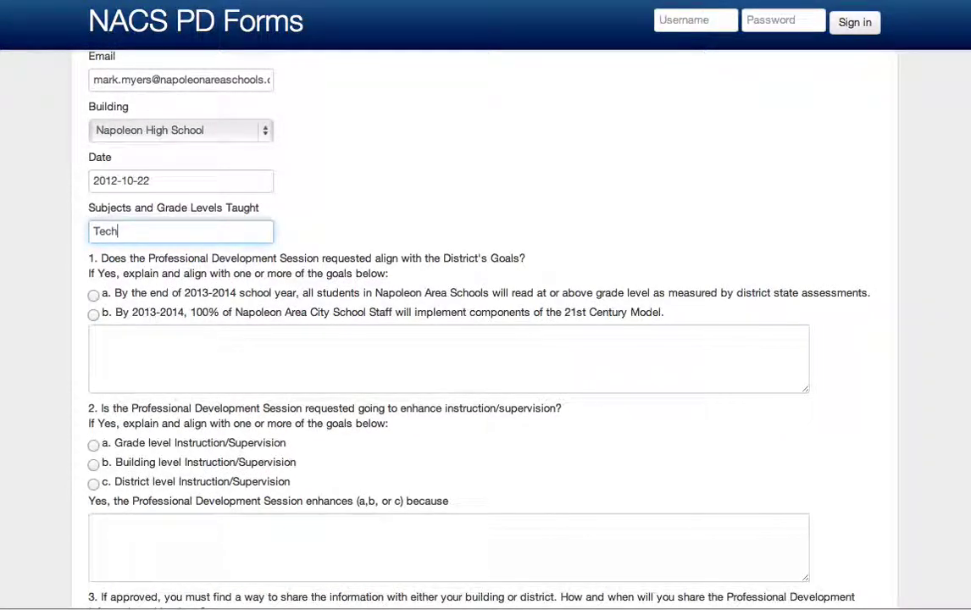
scroll(485, 339, down, 3)
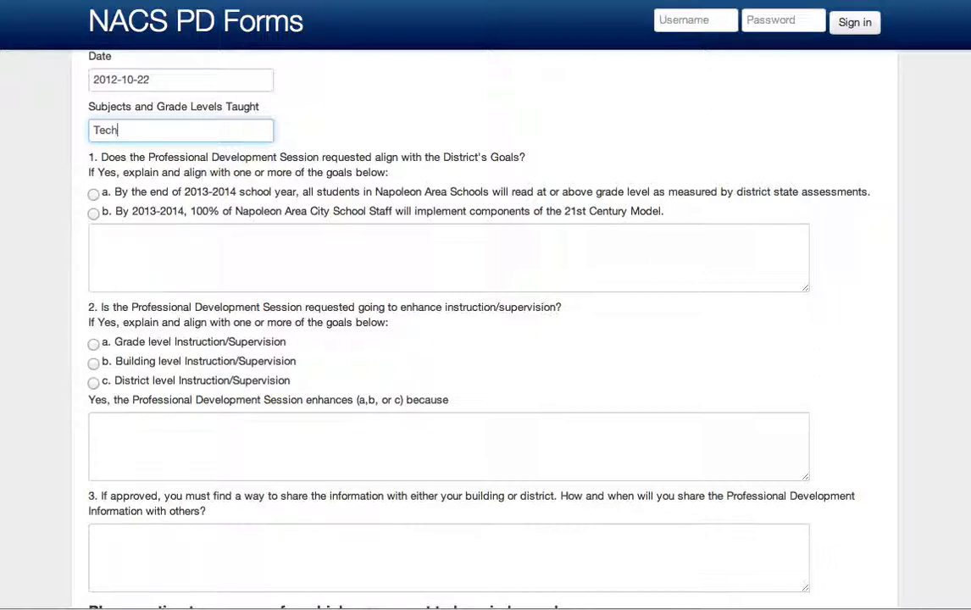
click(93, 194)
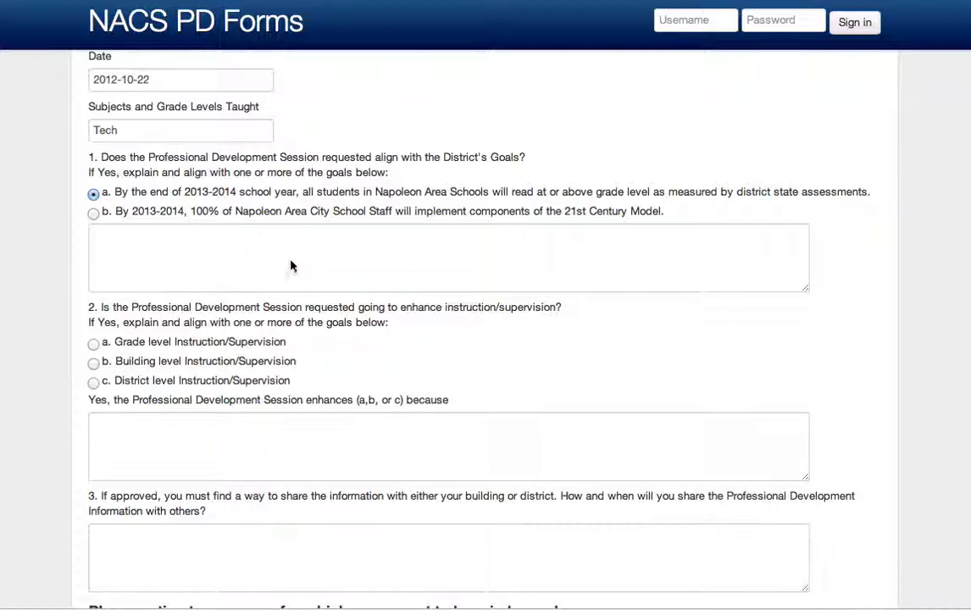
click(222, 239)
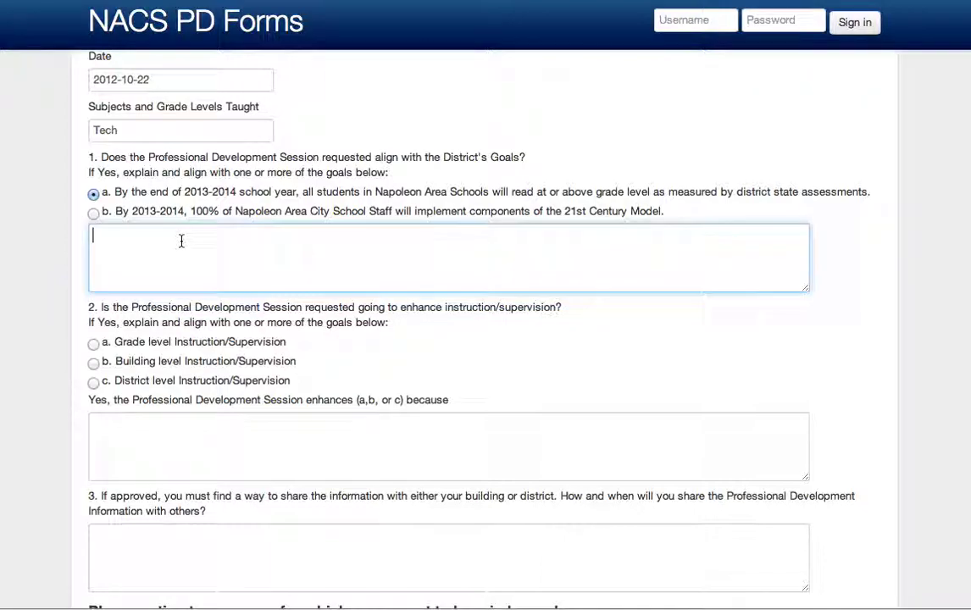
key(super+v)
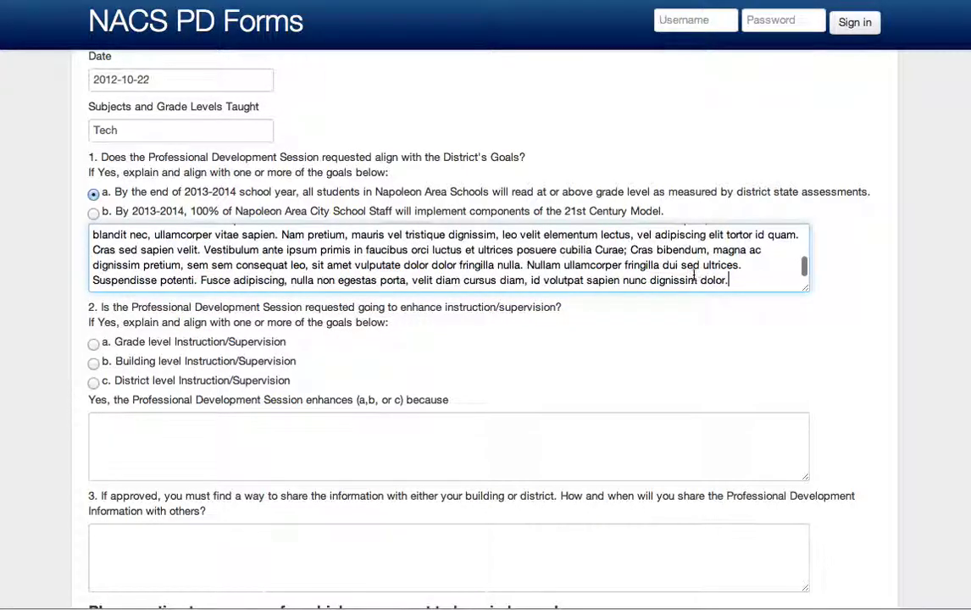
- Choose District level Instruction/Supervision for question 2 and paste explanations for questions 2 and 3
scroll(694, 280, down, 5)
scroll(694, 279, up, 4)
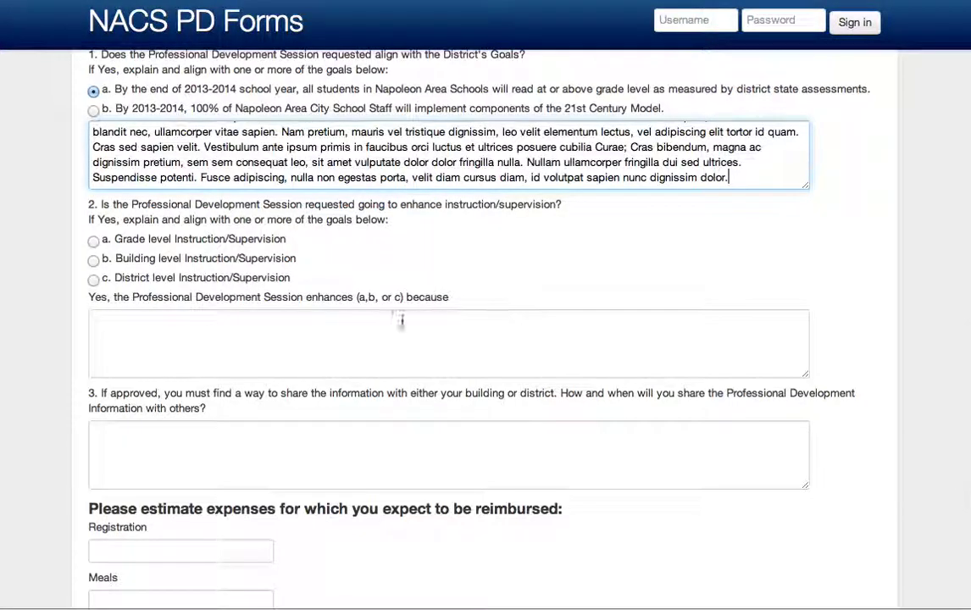
click(94, 279)
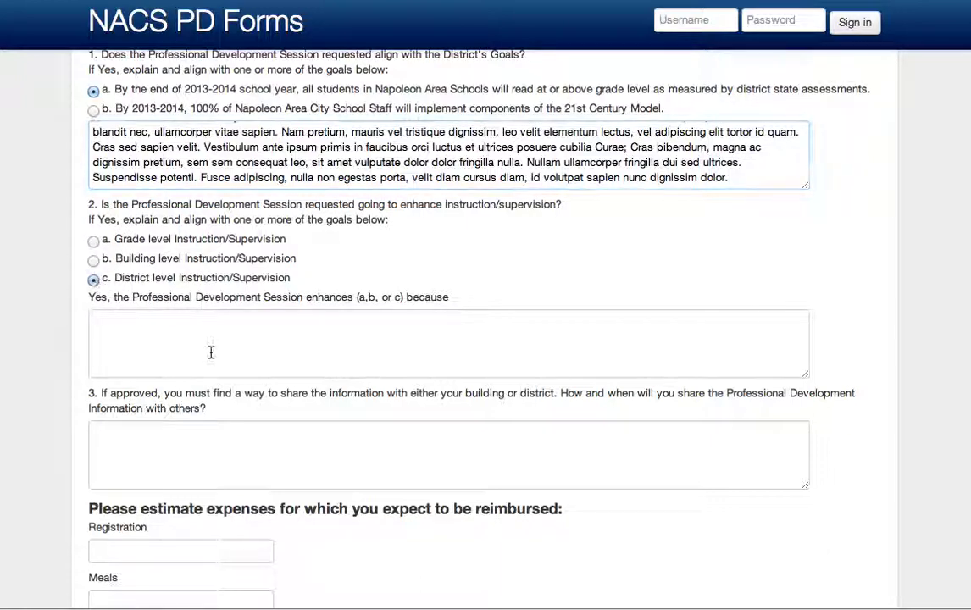
click(207, 350)
key(super+v)
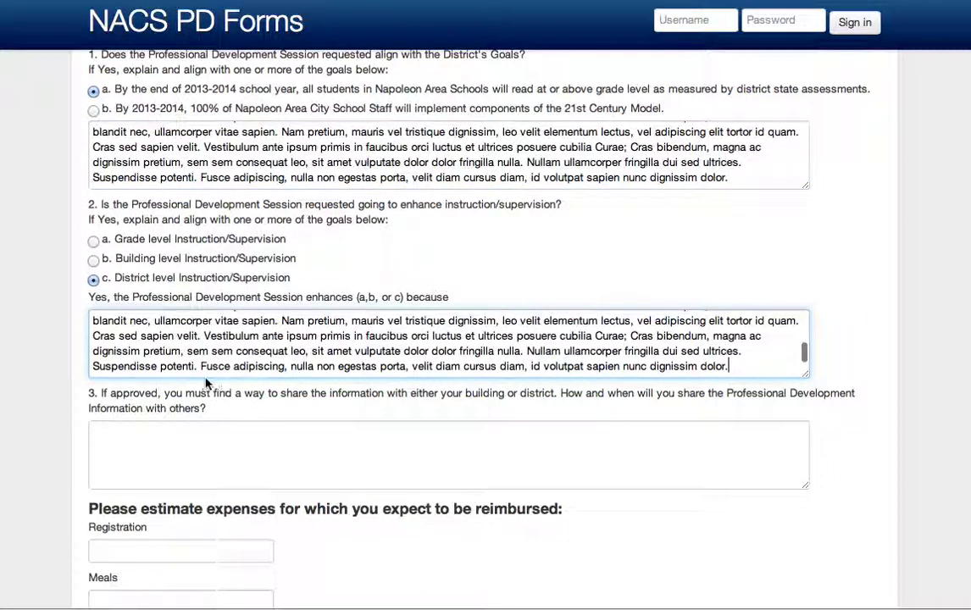
click(198, 448)
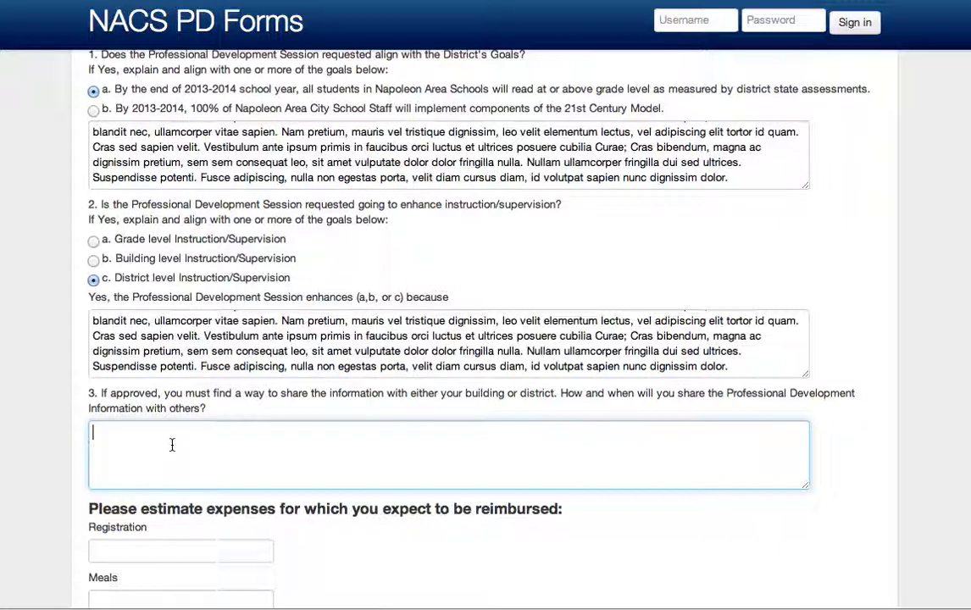
key(ctrl+v)
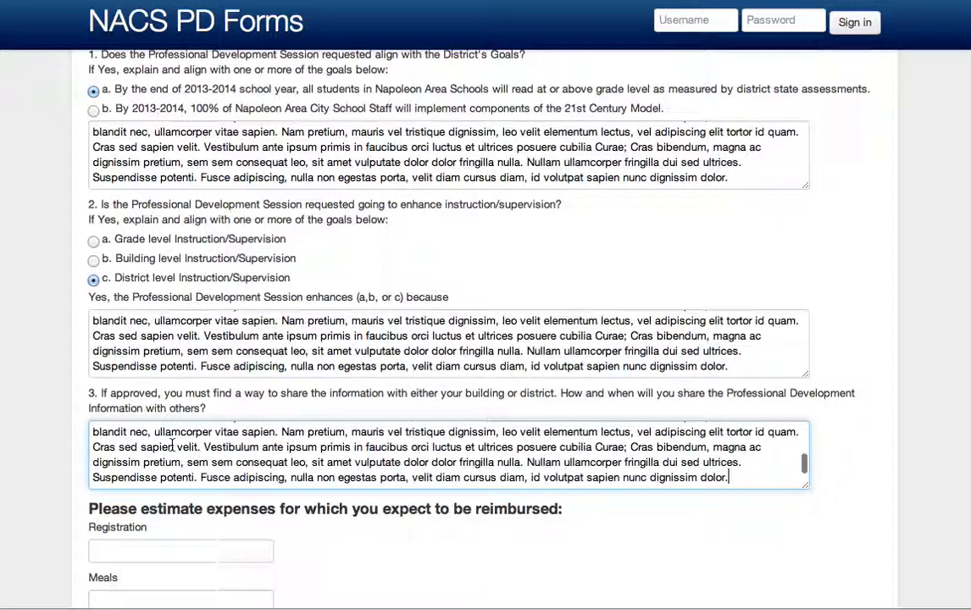
scroll(249, 426, down, 5)
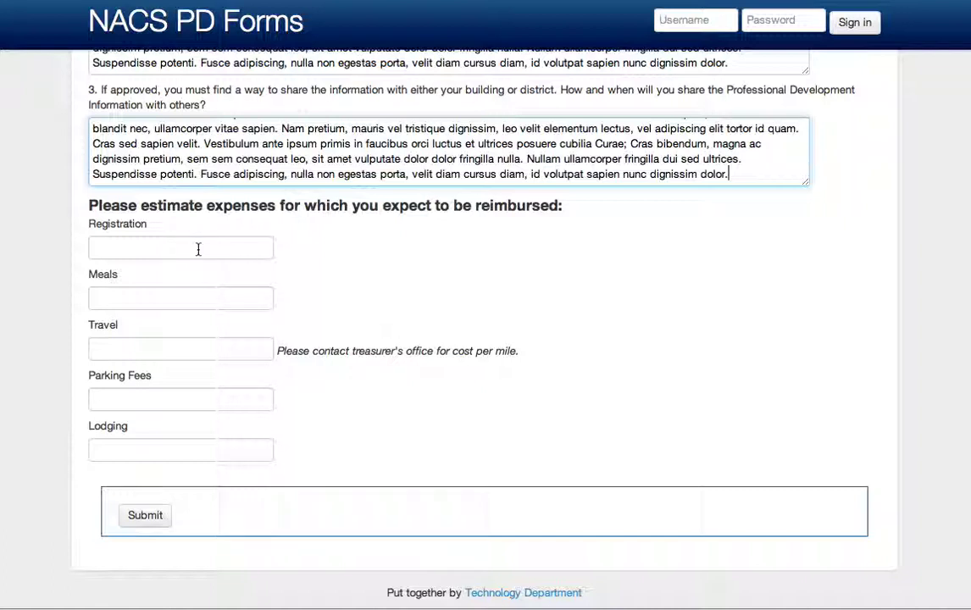
- Fill in Registration 50.00, Meals 0.00, Travel 30.00, Parking Fees 10.00 and Lodging 120.00
click(157, 247)
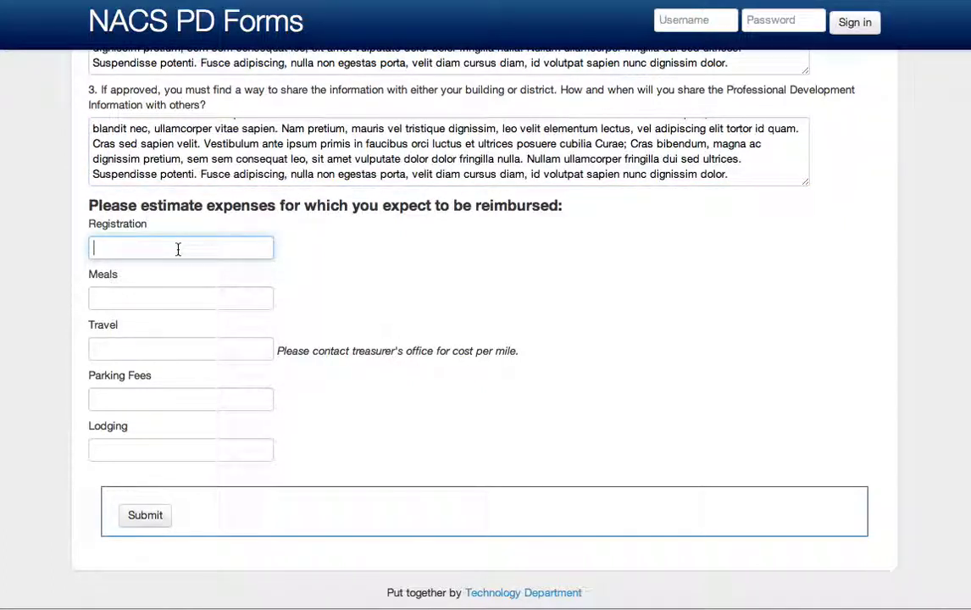
text(50.00)
key(Tab)
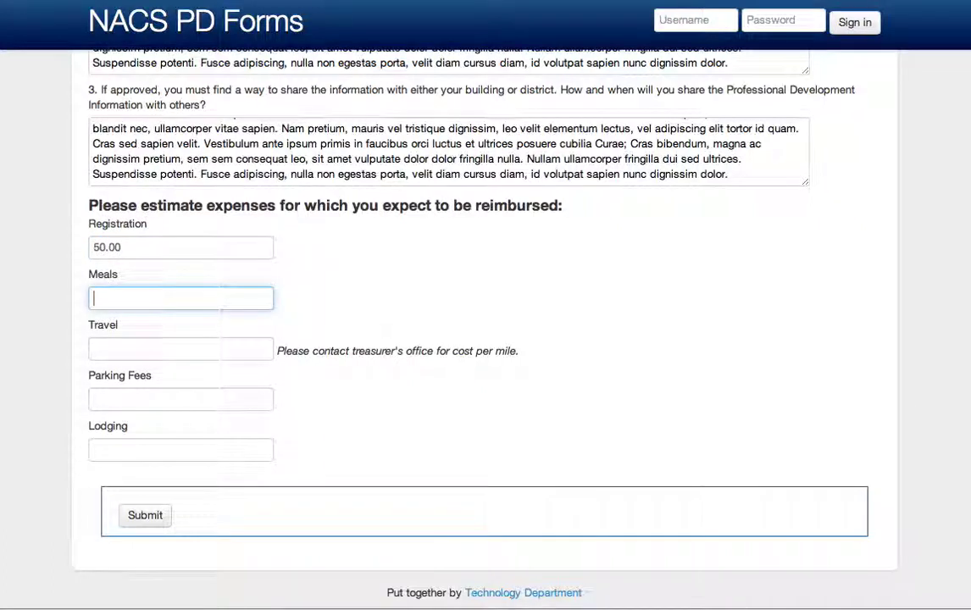
text(0.00)
key(Tab)
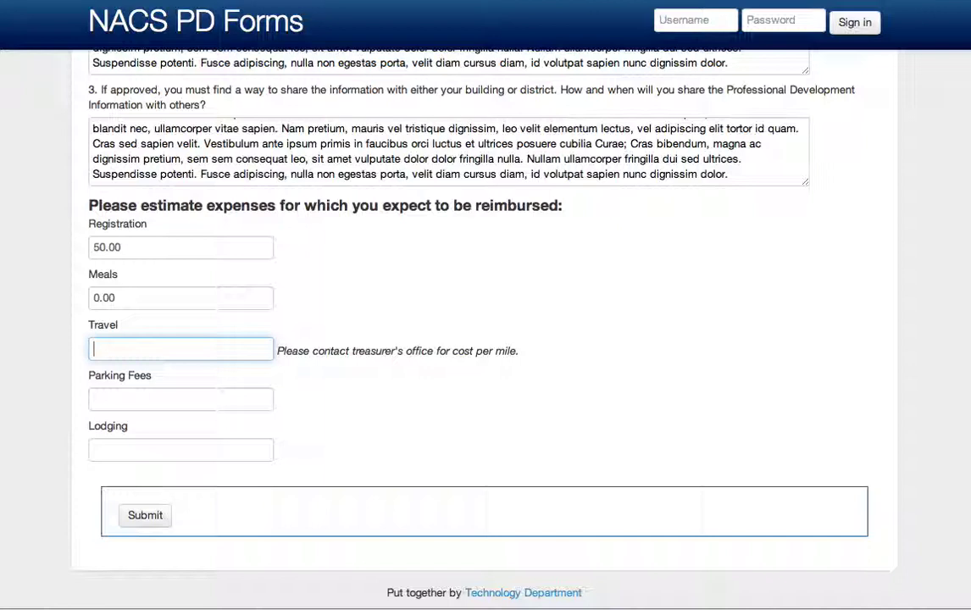
text(30.00)
click(181, 399)
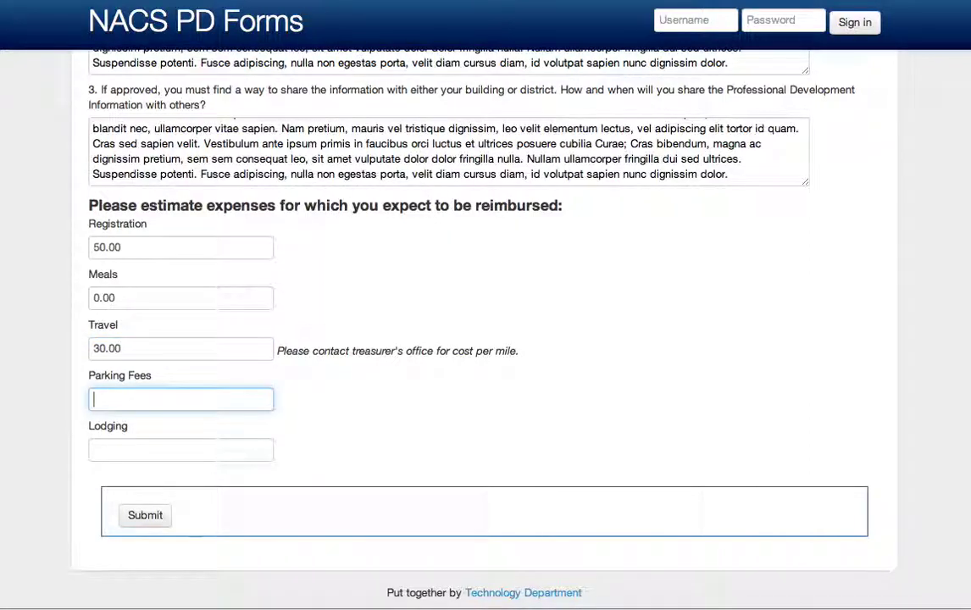
text(10.00)
click(181, 450)
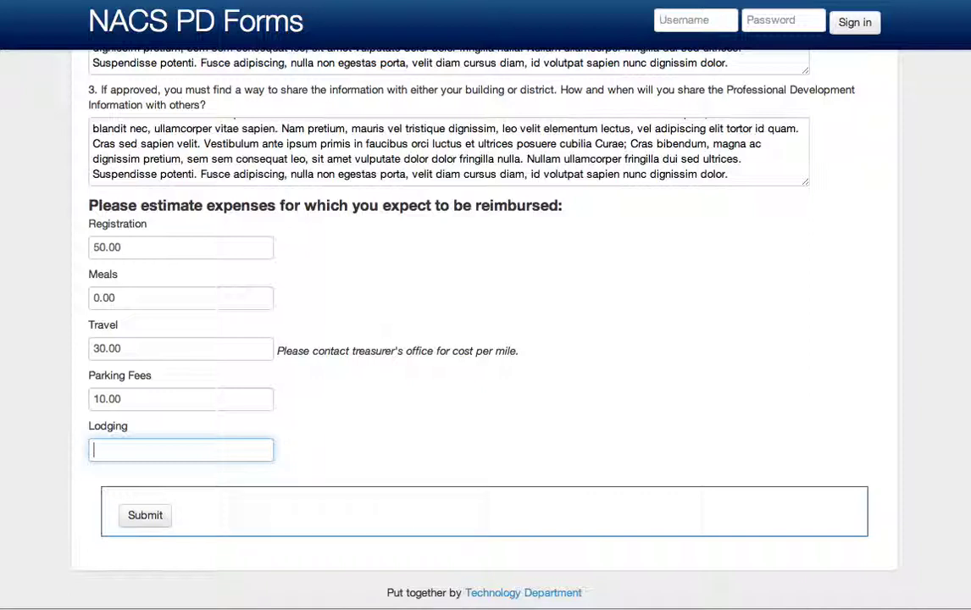
text(120.00)
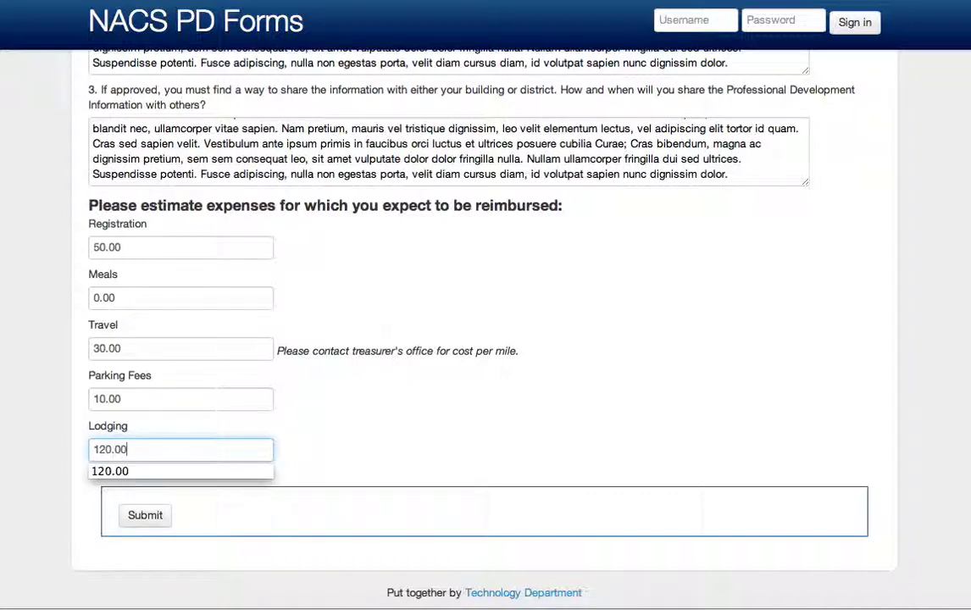
key(Escape)
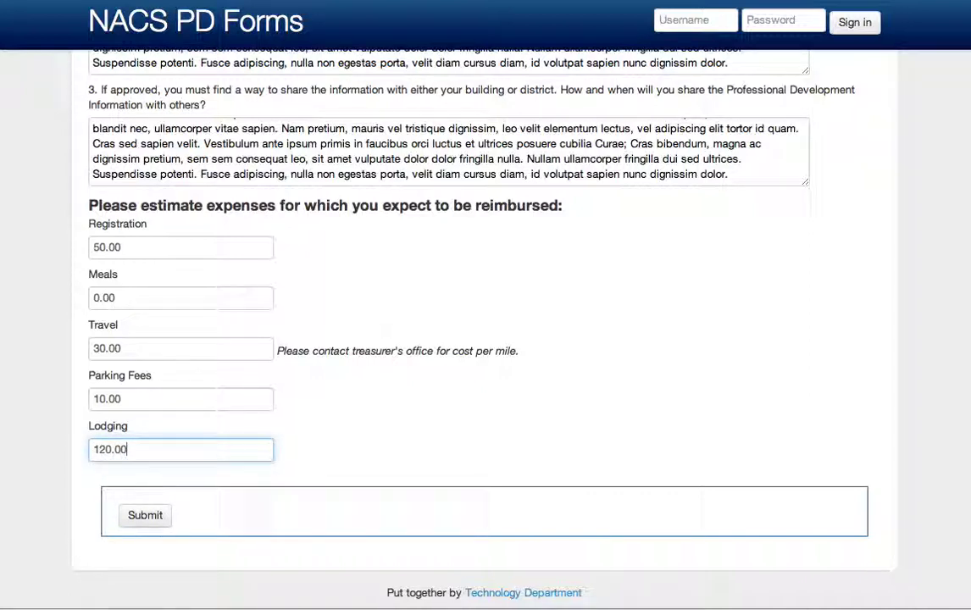
key(Tab)
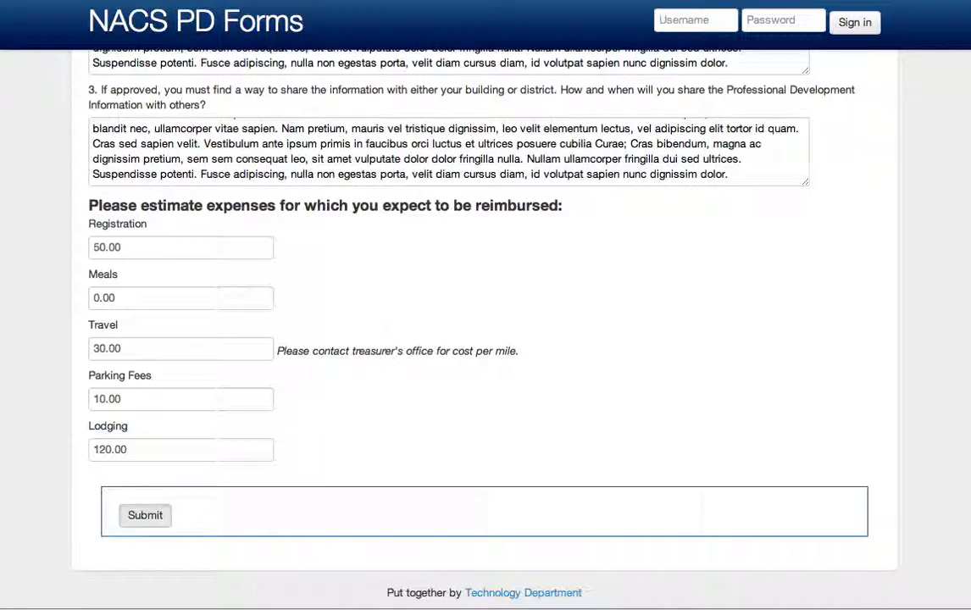
- Submit the approval form and select the issued status key to copy it
key(Return)
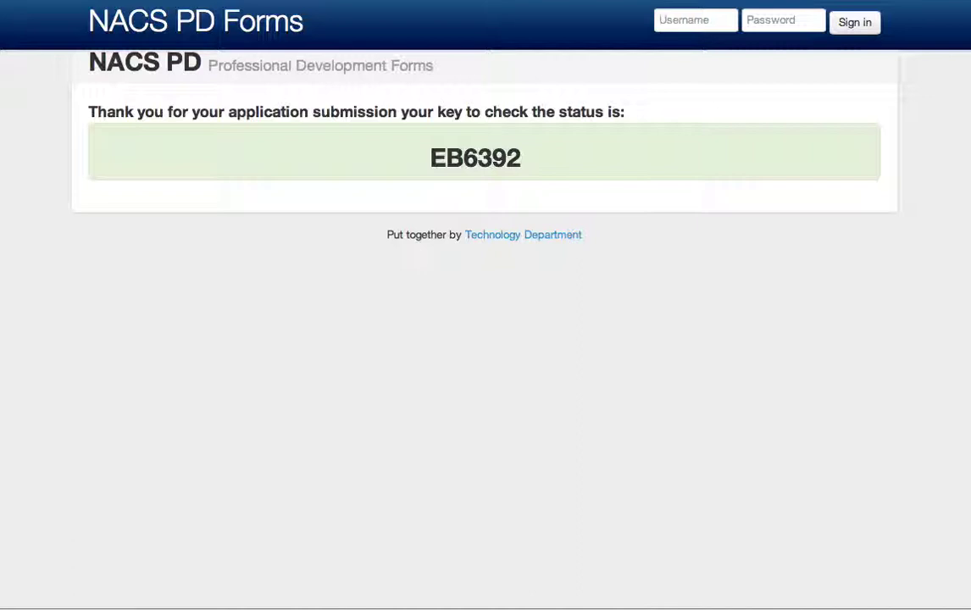
drag(430, 158, 521, 158)
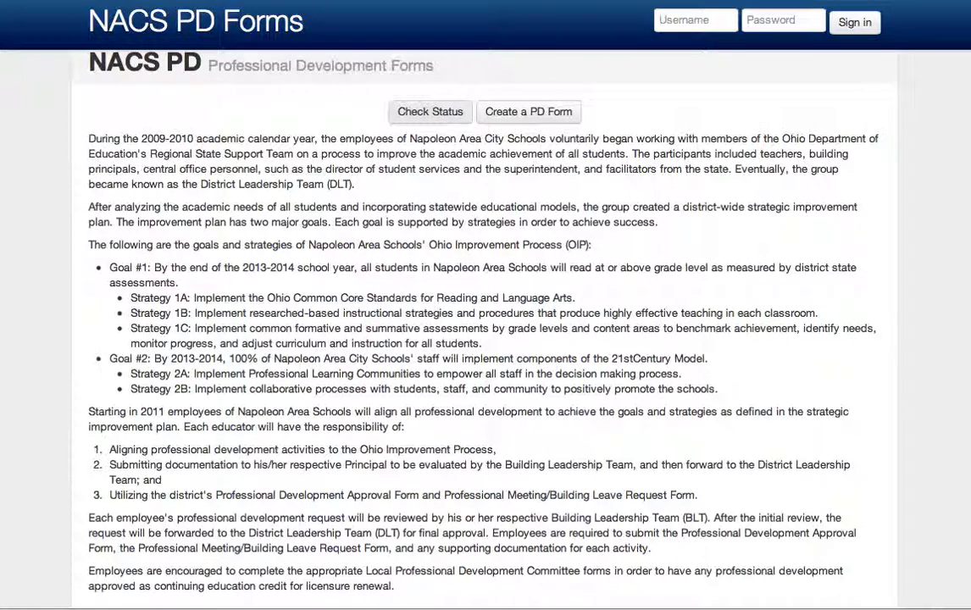
- Open Check Status and look up the application using the issued status key
click(430, 111)
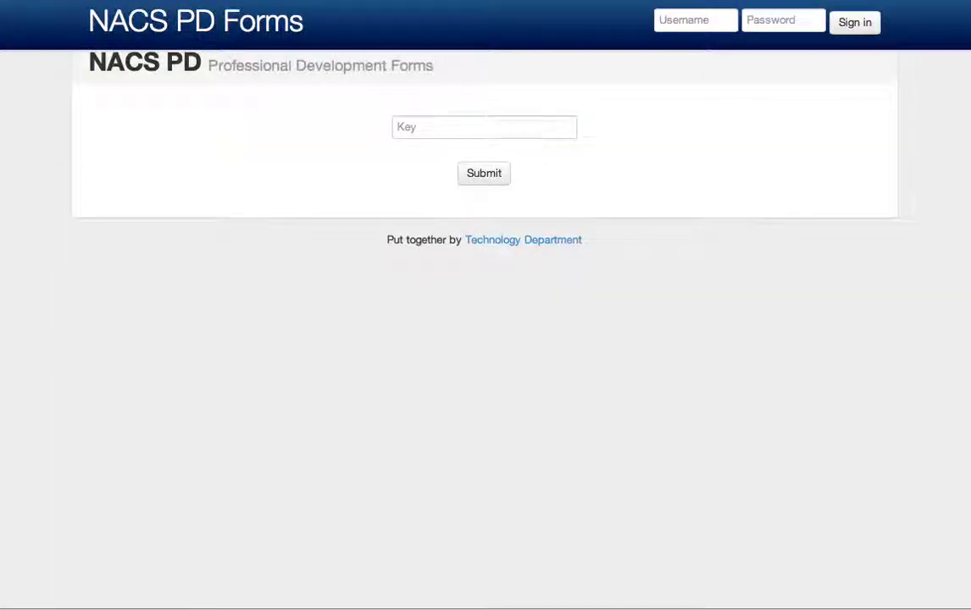
click(483, 126)
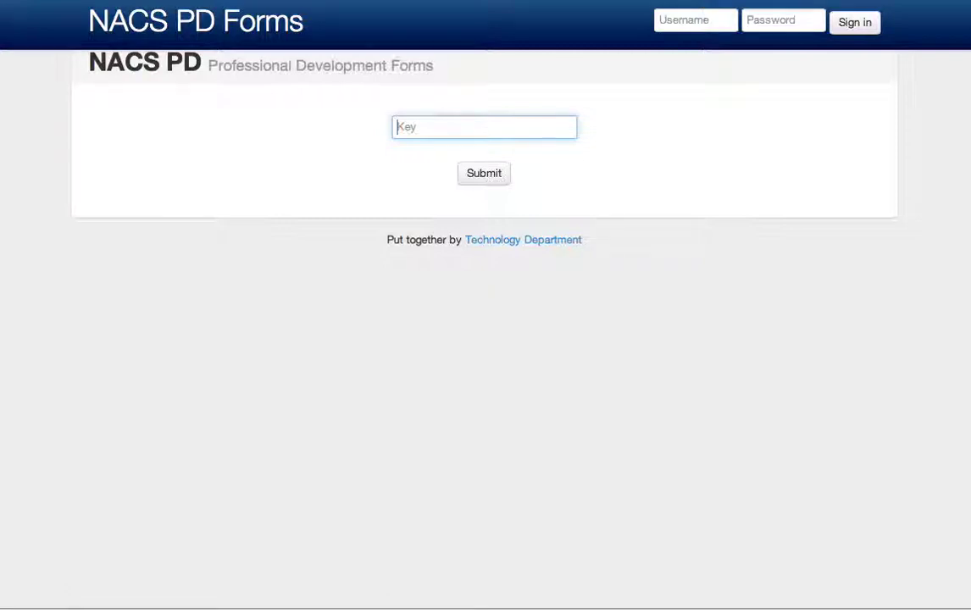
key(Tab)
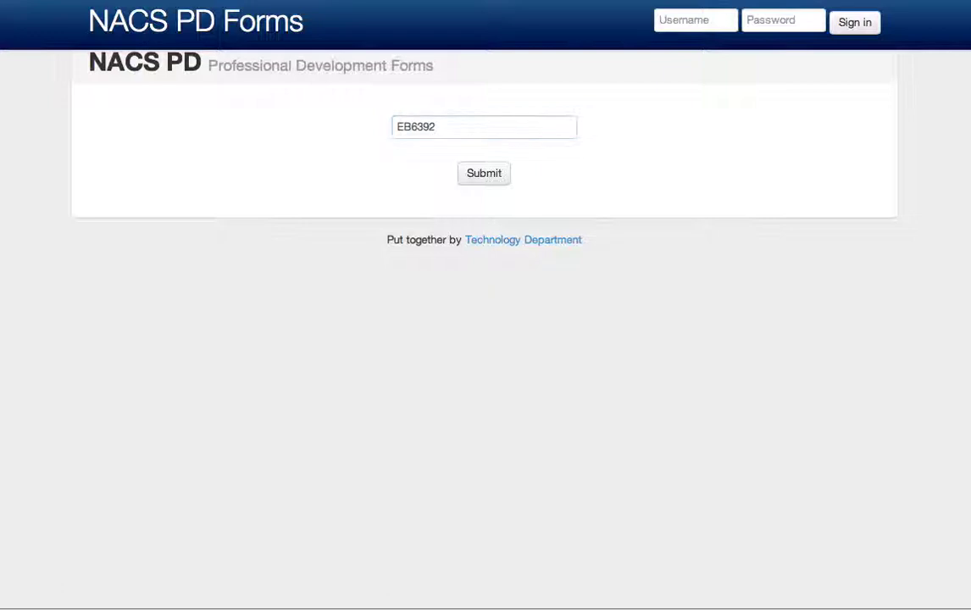
key(Return)
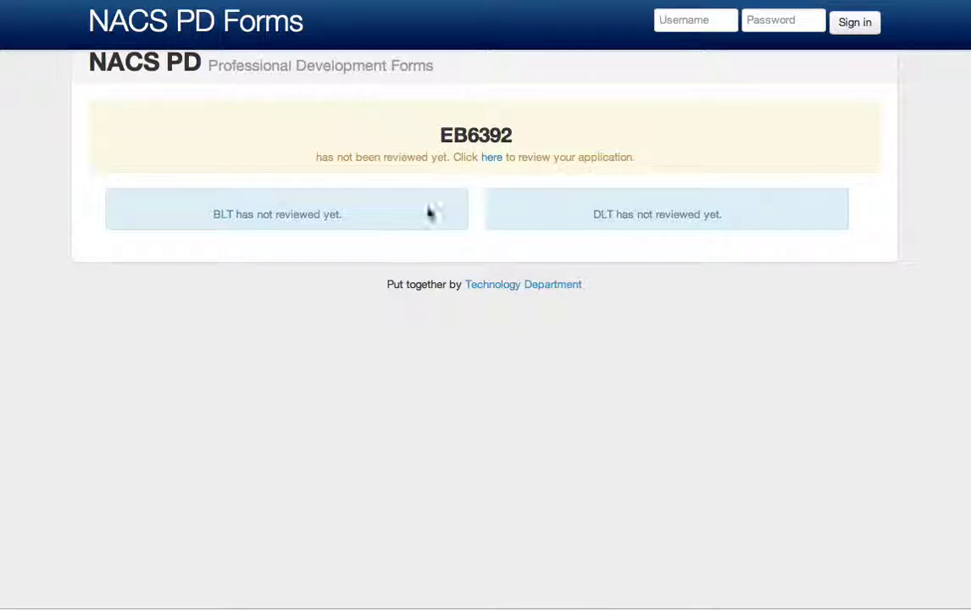
click(711, 127)
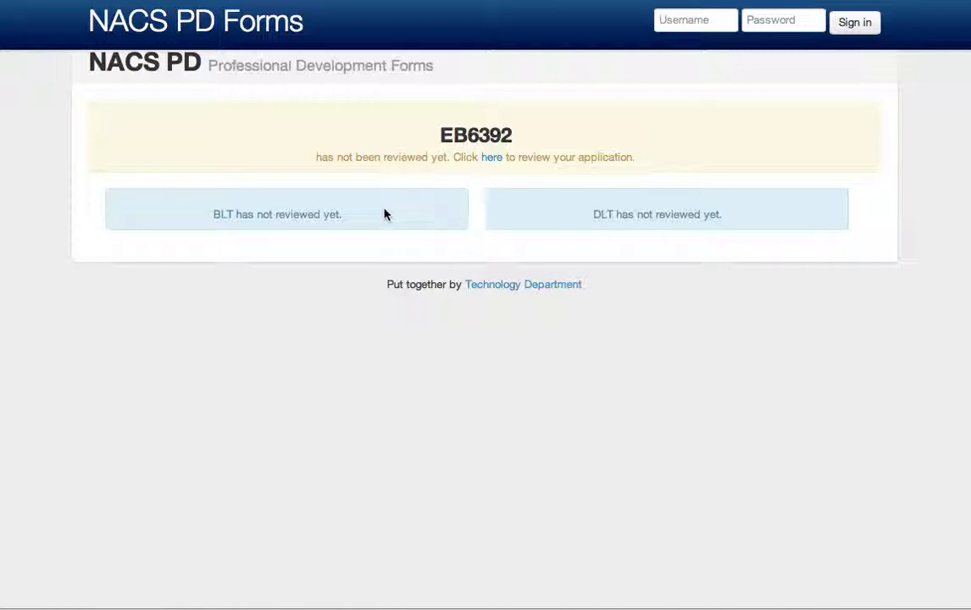
click(436, 213)
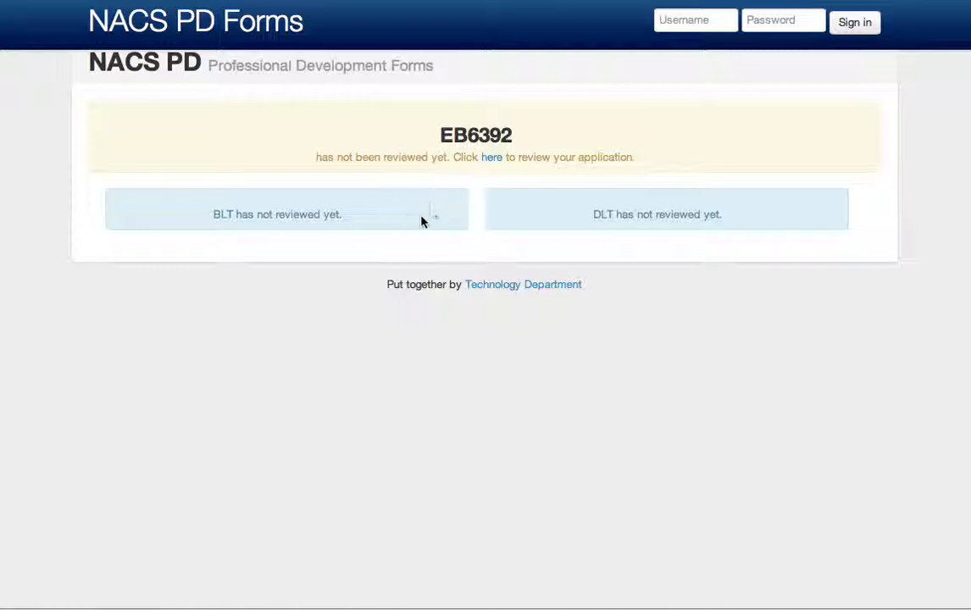